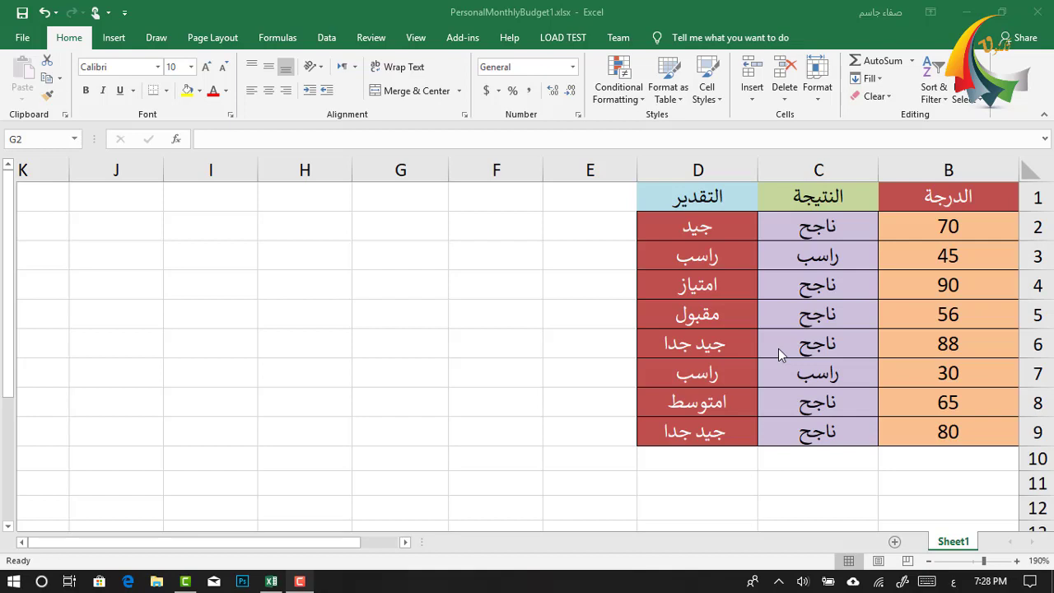
- Bring up the Insert ribbon commands above the grades sheet in PersonalMonthlyBudget1.xlsx
click(117, 46)
click(117, 45)
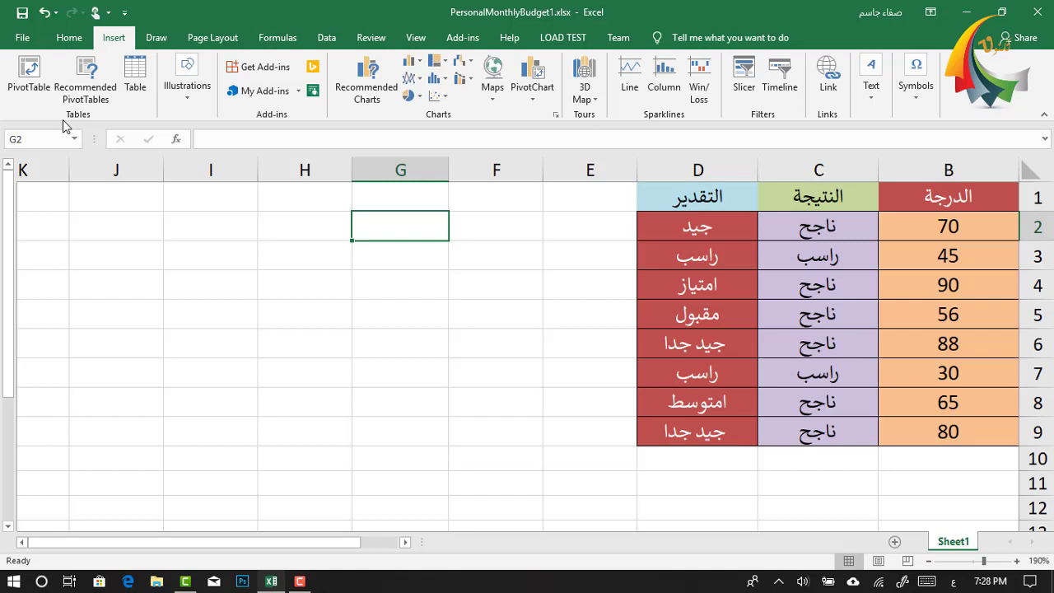
- Convert the empty block F1:I9 into a table with Column1–Column4 headers
click(290, 233)
click(433, 235)
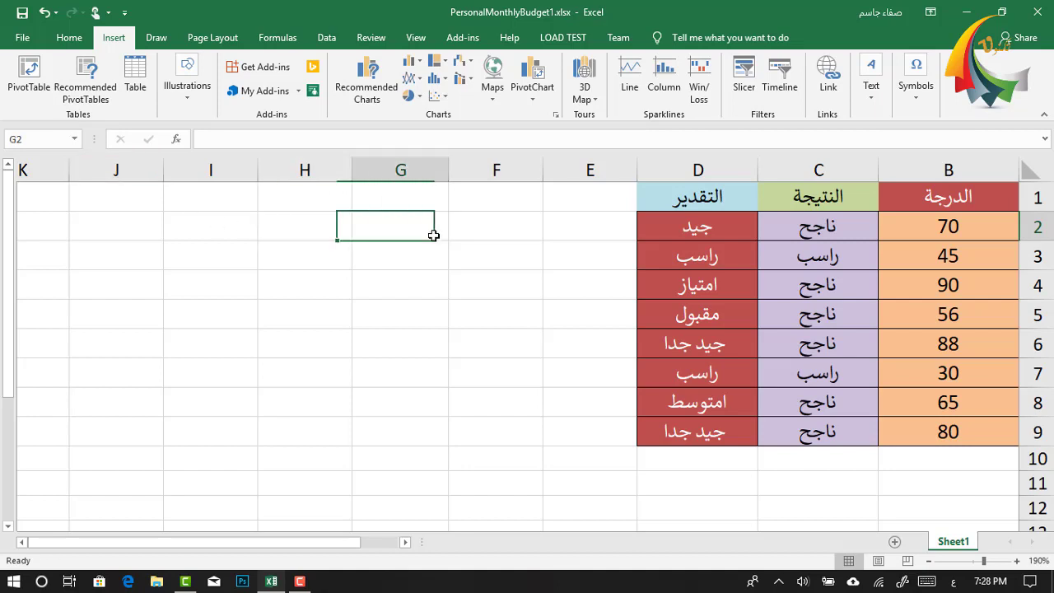
mouse_move(515, 188)
mouse_down()
mouse_move(216, 411)
mouse_move(195, 446)
mouse_up()
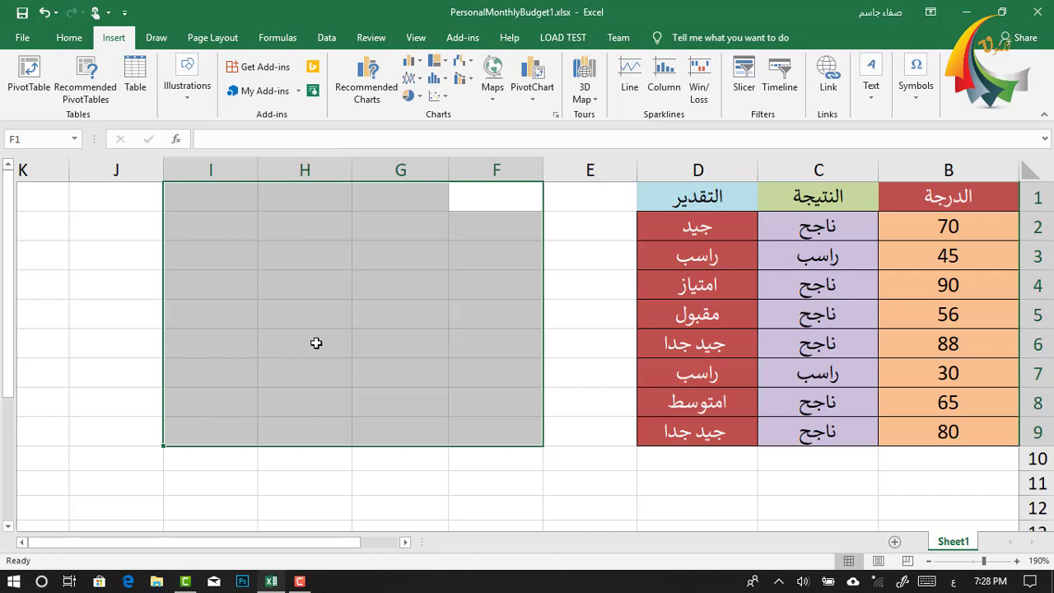
click(136, 79)
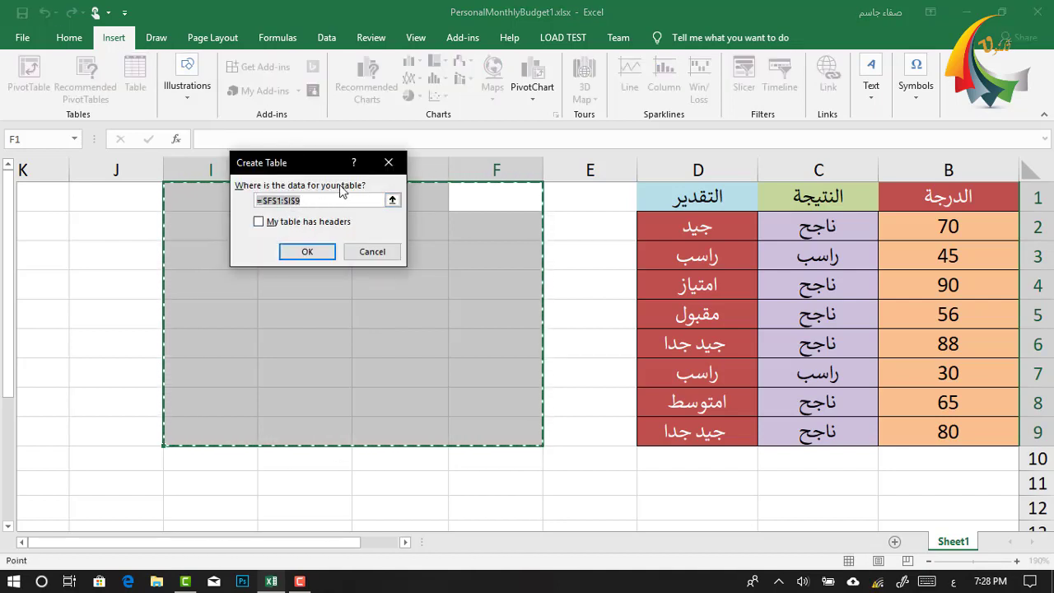
click(339, 199)
click(307, 252)
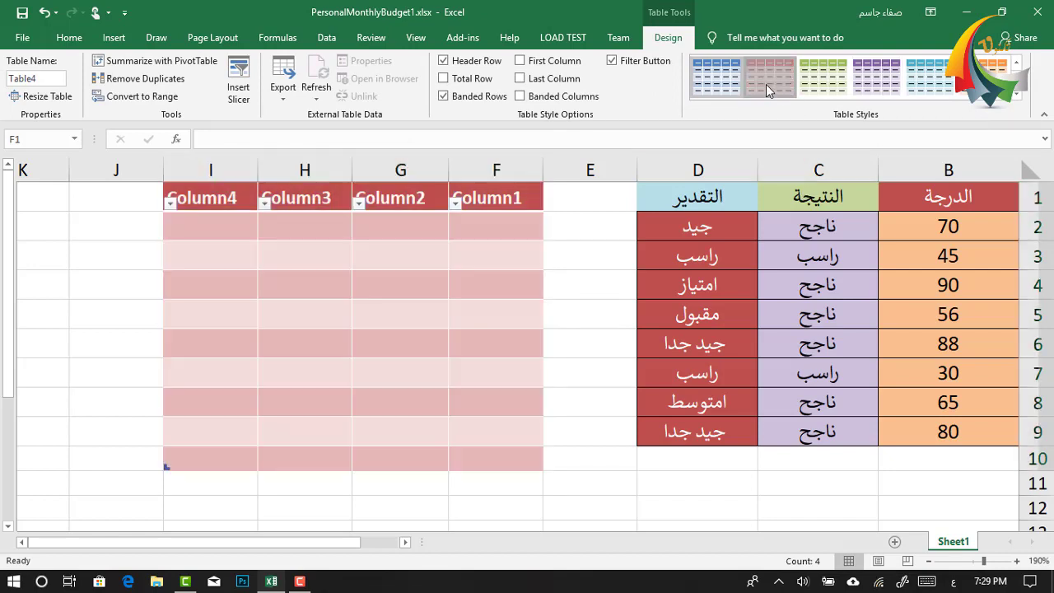
- Apply a red banded table style and try First/Last Column emphasis, leaving both off
click(765, 84)
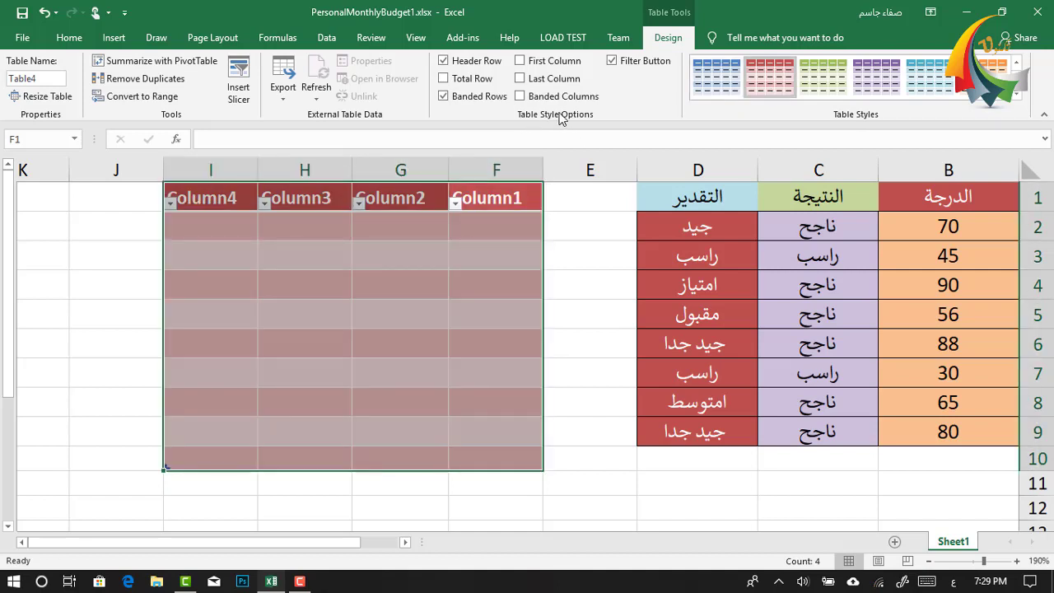
click(520, 61)
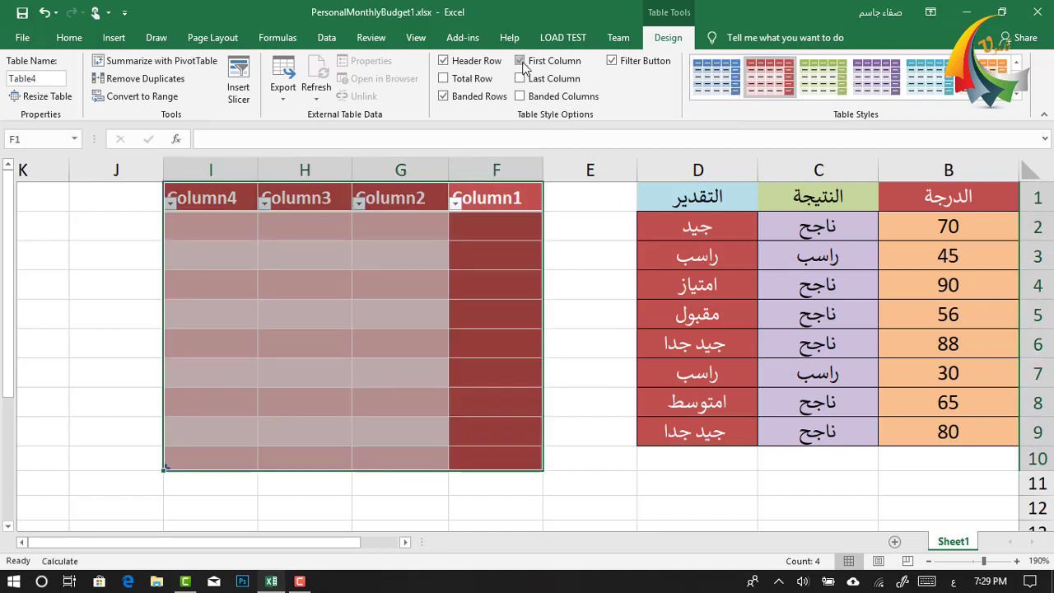
click(521, 61)
click(521, 78)
click(524, 77)
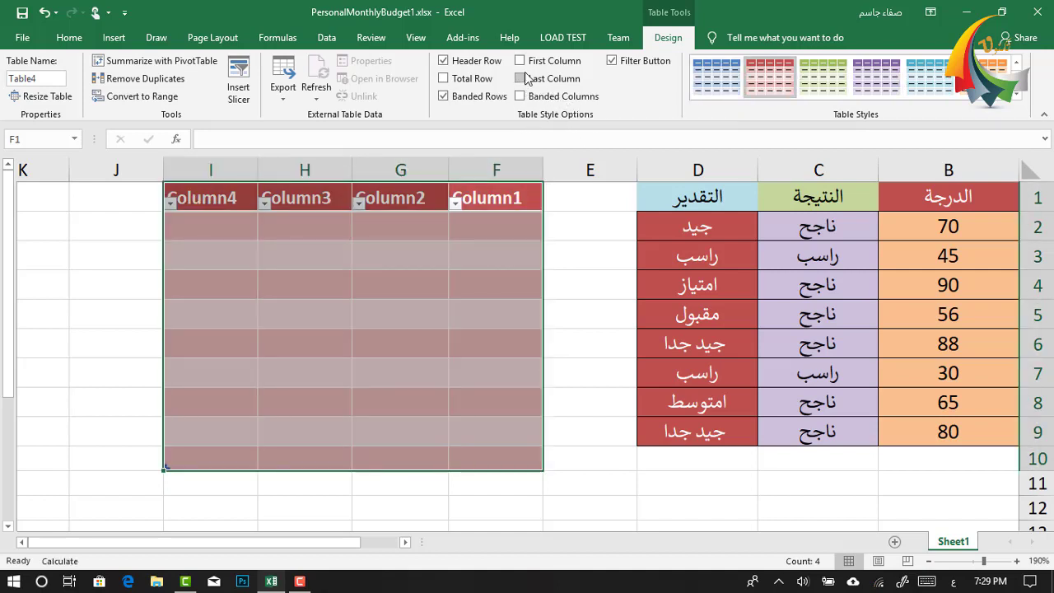
click(521, 78)
click(520, 79)
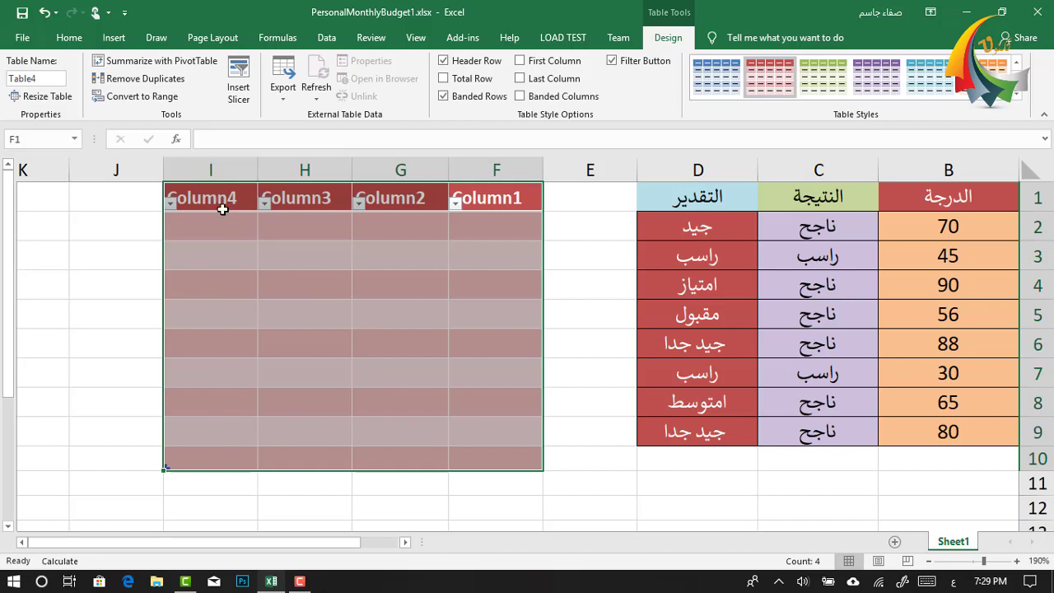
- Rename the Column4 header in I1 to 'درجة', leaving Column3 unchanged
double_click(221, 206)
double_click(221, 206)
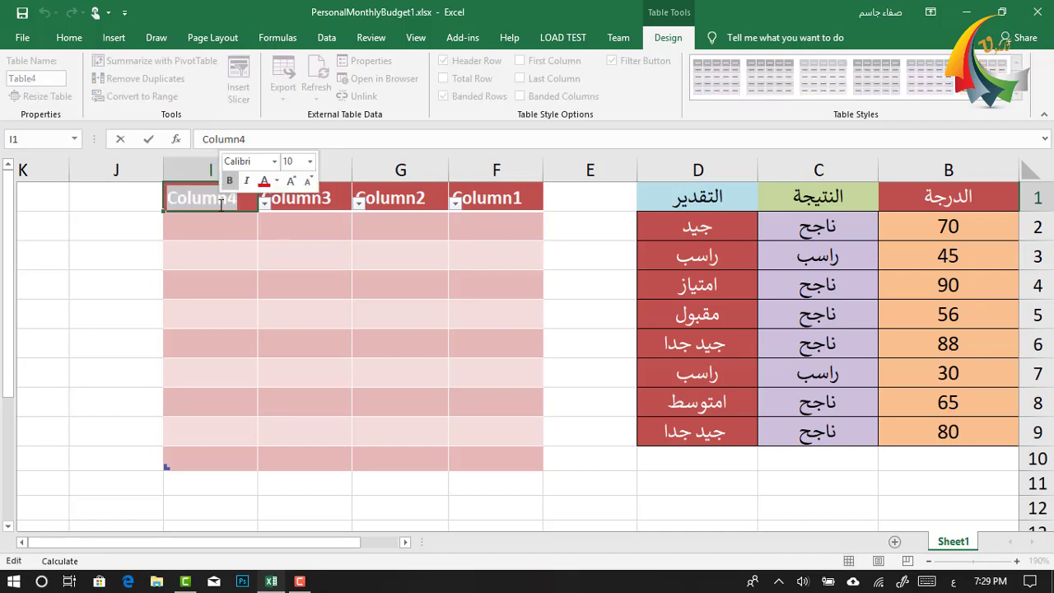
text(درجة)
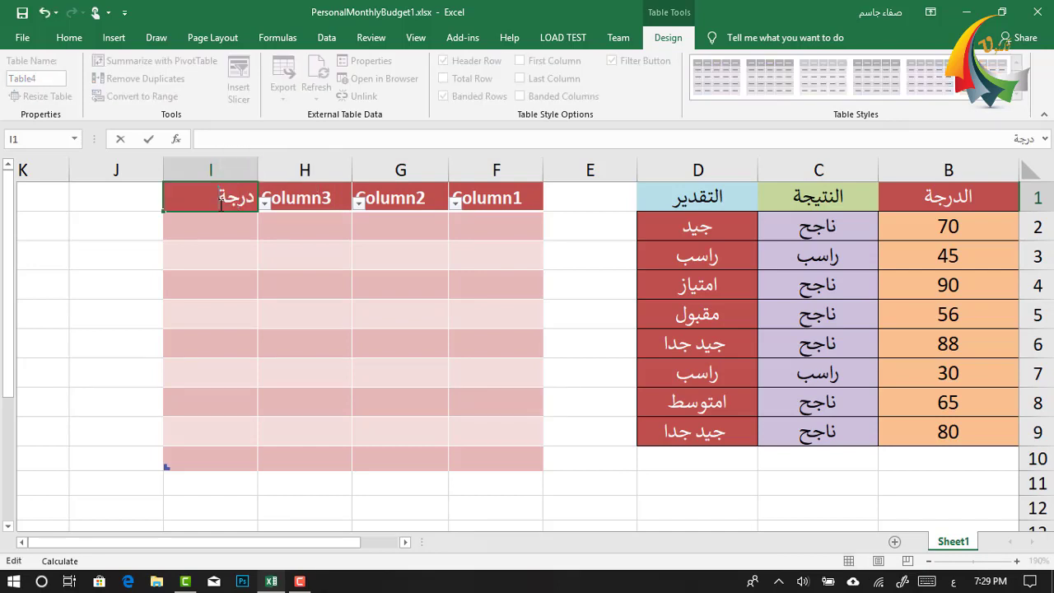
click(278, 258)
click(324, 196)
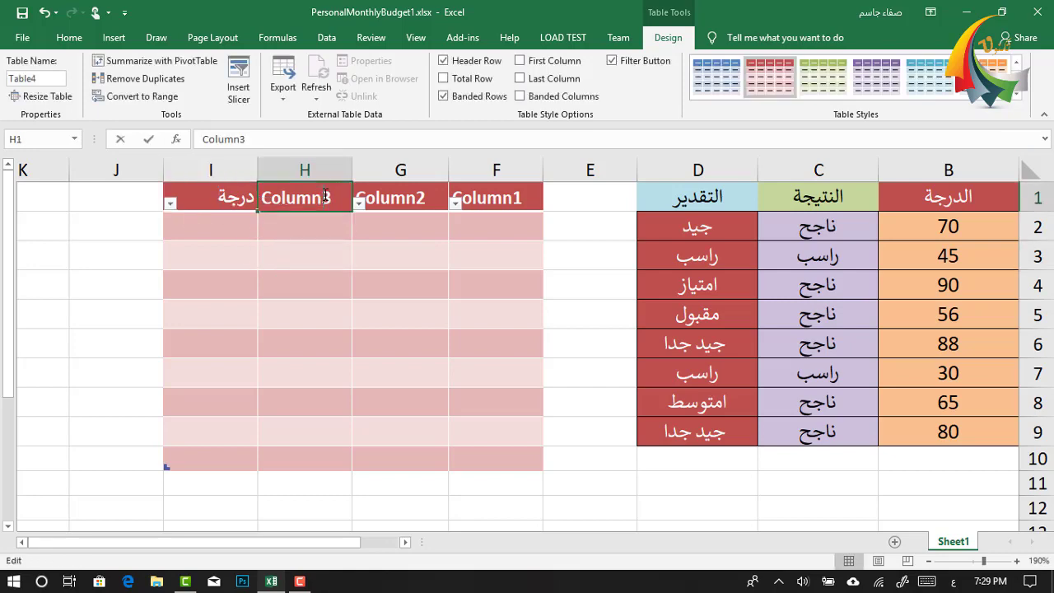
click(333, 233)
click(145, 212)
click(219, 214)
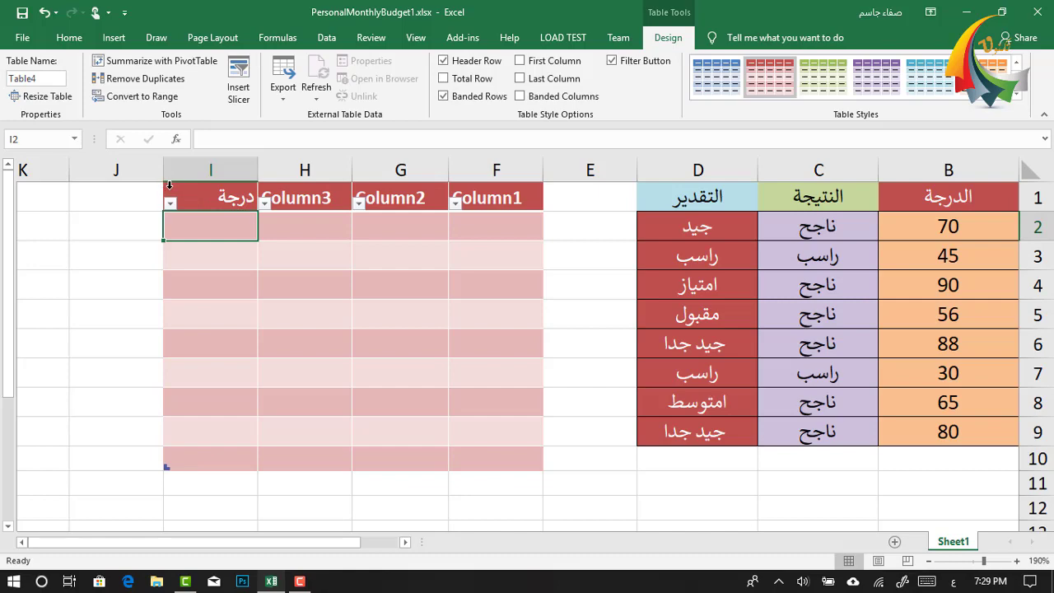
drag(165, 186, 370, 401)
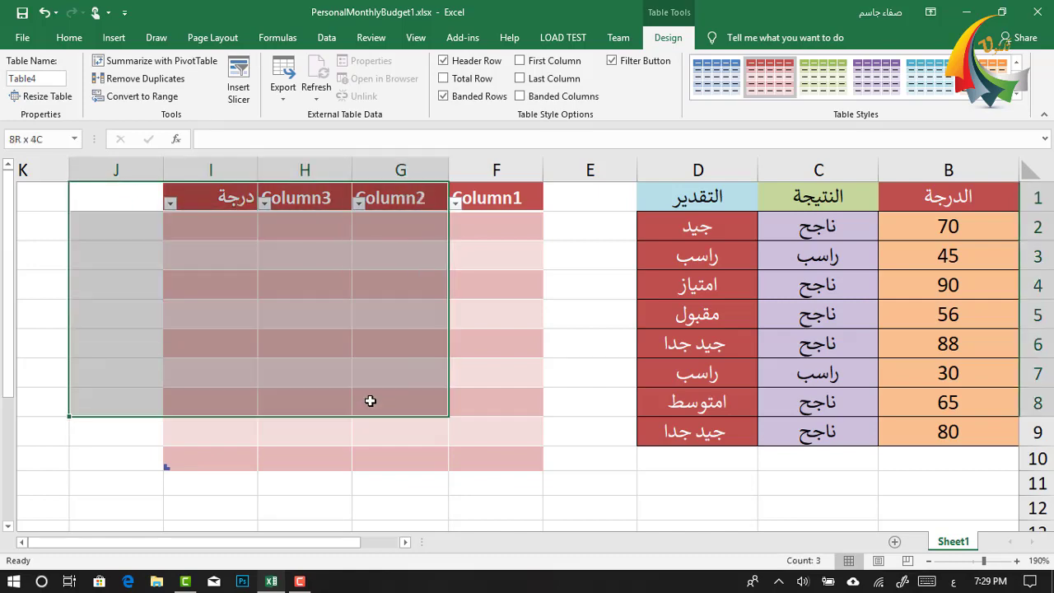
- Undo the table so F1:I9 is blank again, then select result cell C6
click(371, 401)
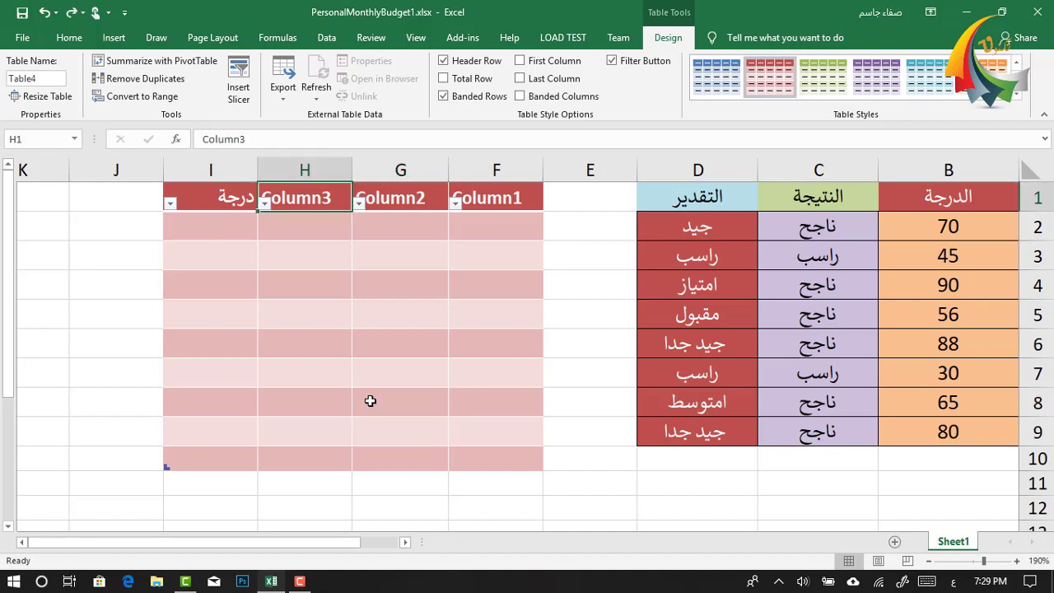
key(ctrl+z)
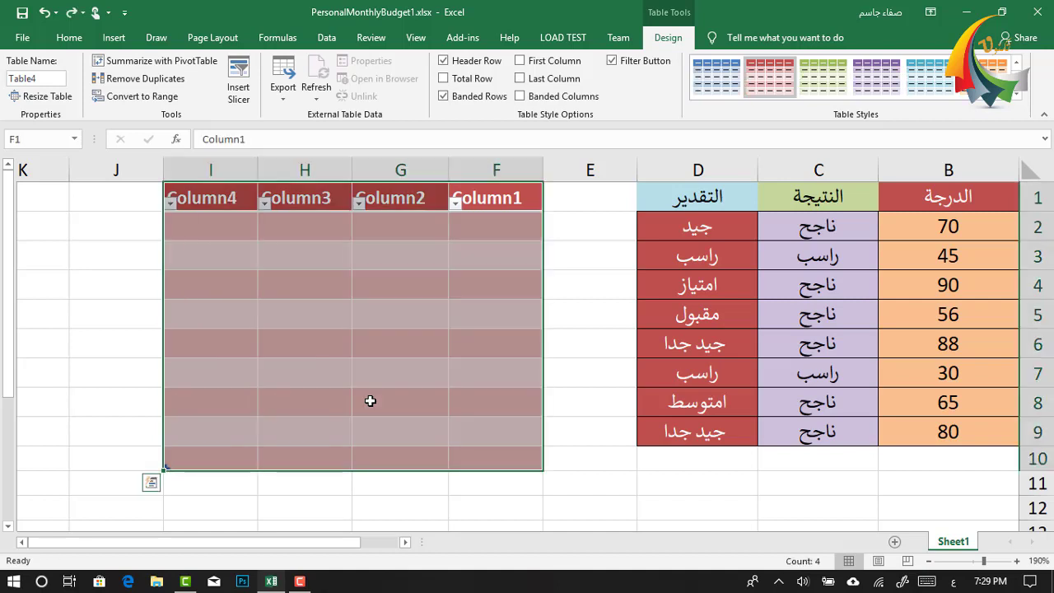
key(ctrl+z)
key(ctrl+z)
key(ctrl+z)
key(ctrl+z)
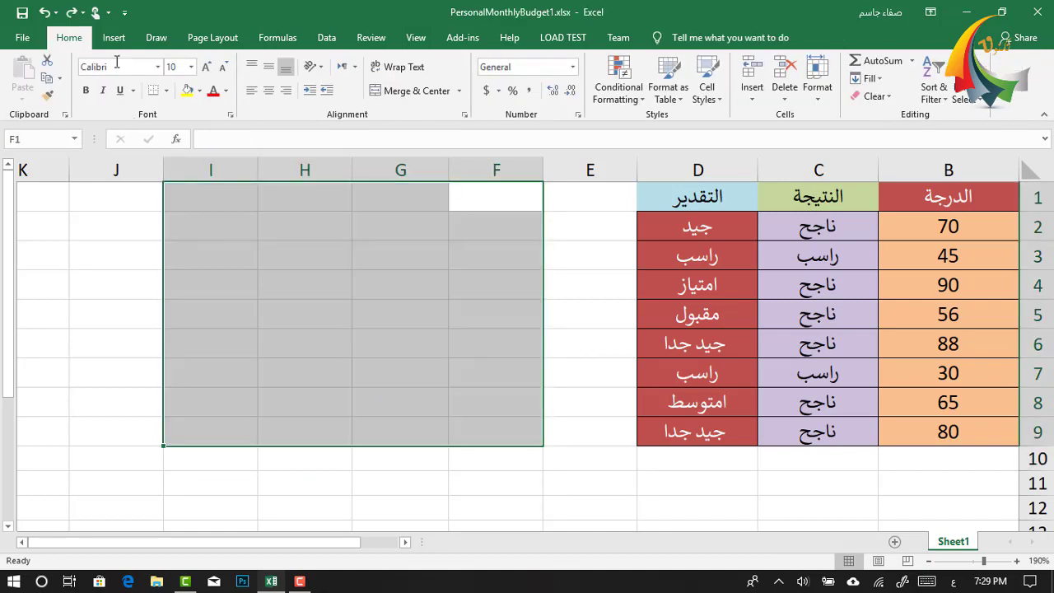
click(114, 38)
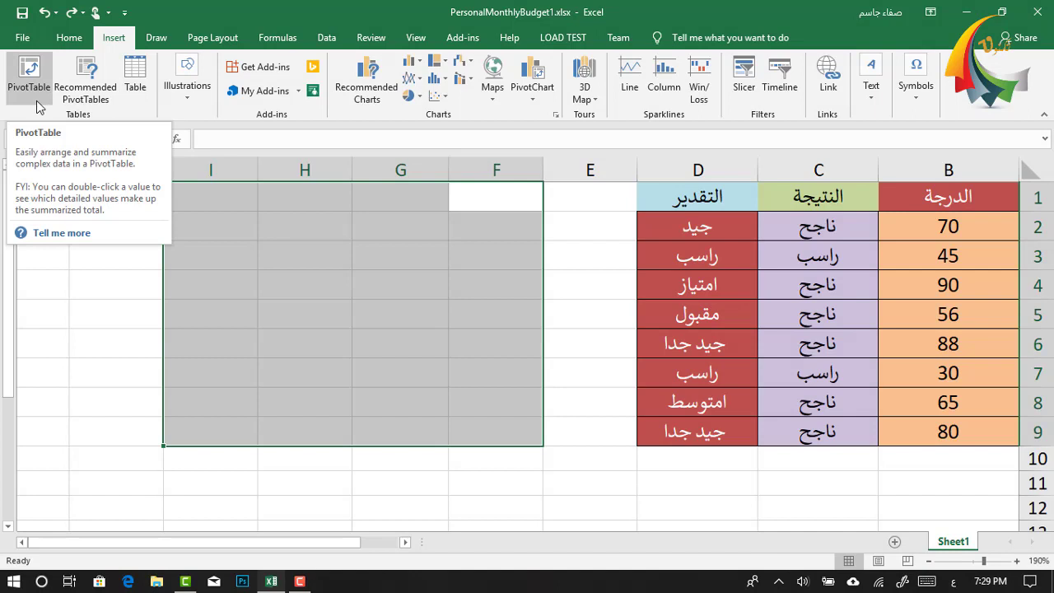
click(764, 336)
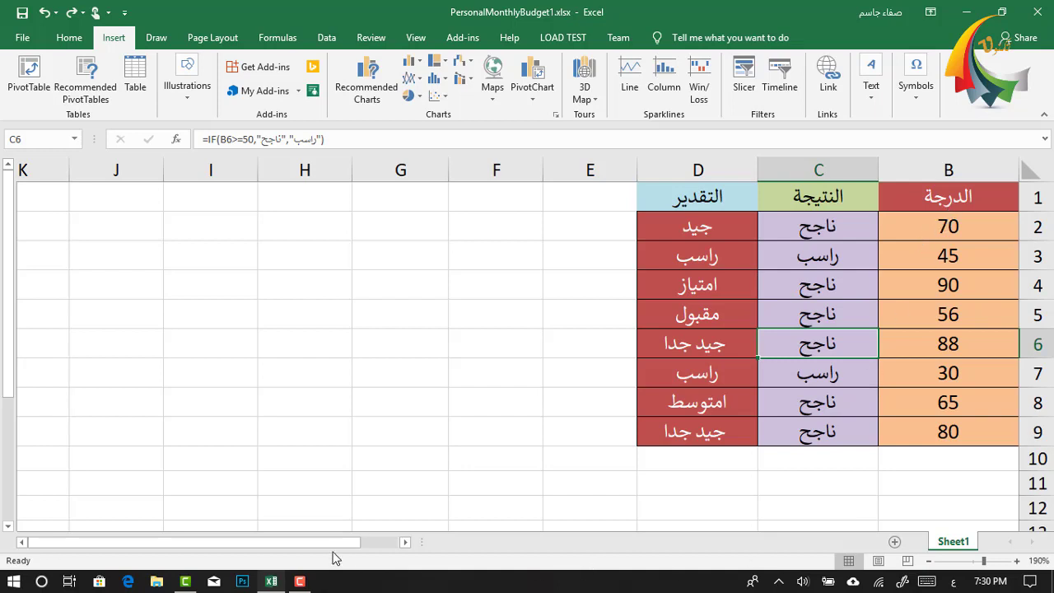
- Scroll column A into view and select the whole grades table A1:D9
drag(335, 543, 381, 543)
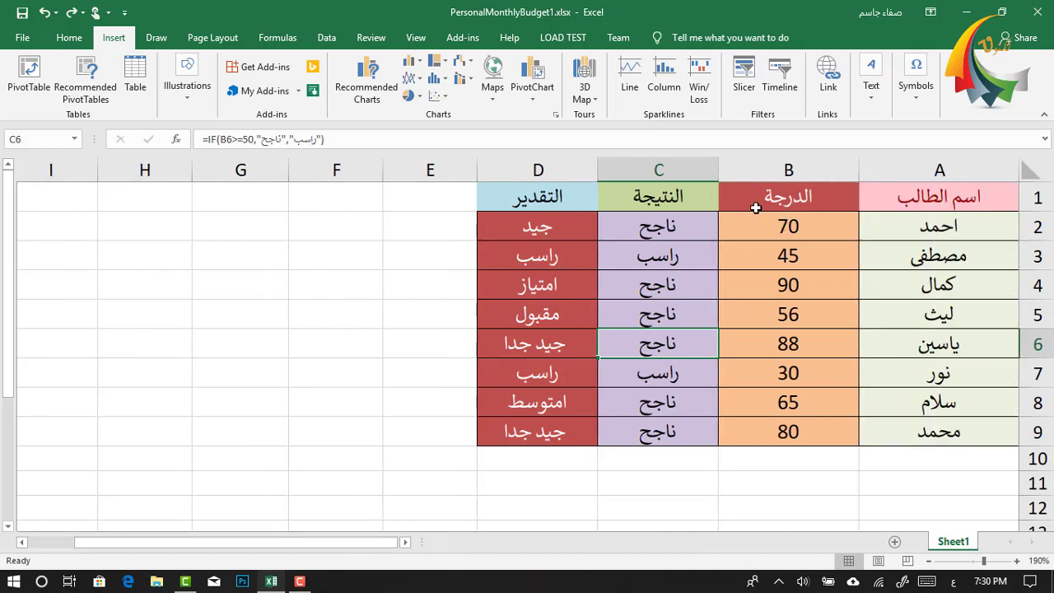
click(535, 205)
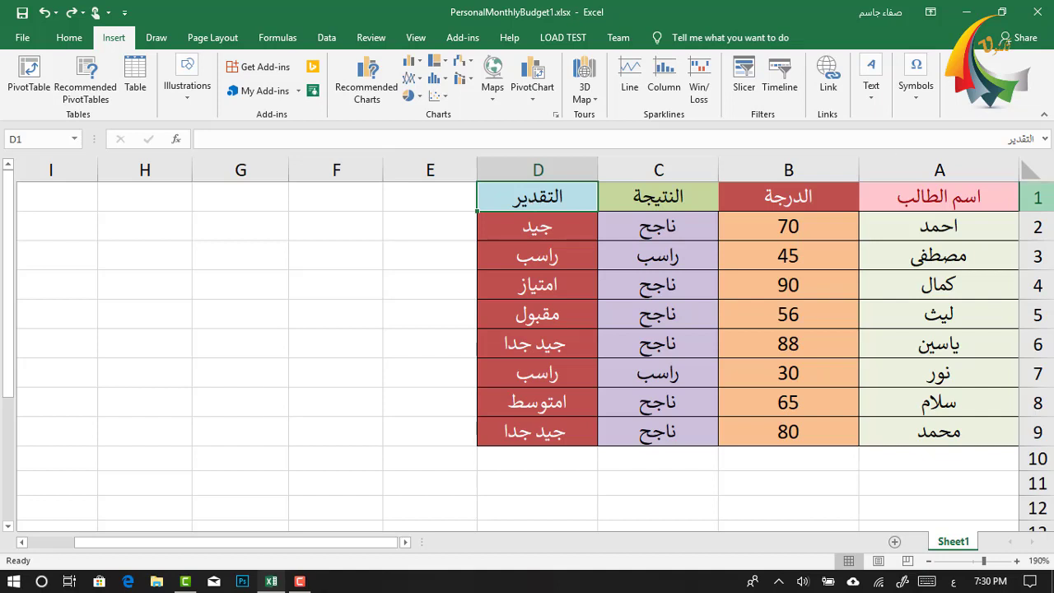
click(1000, 195)
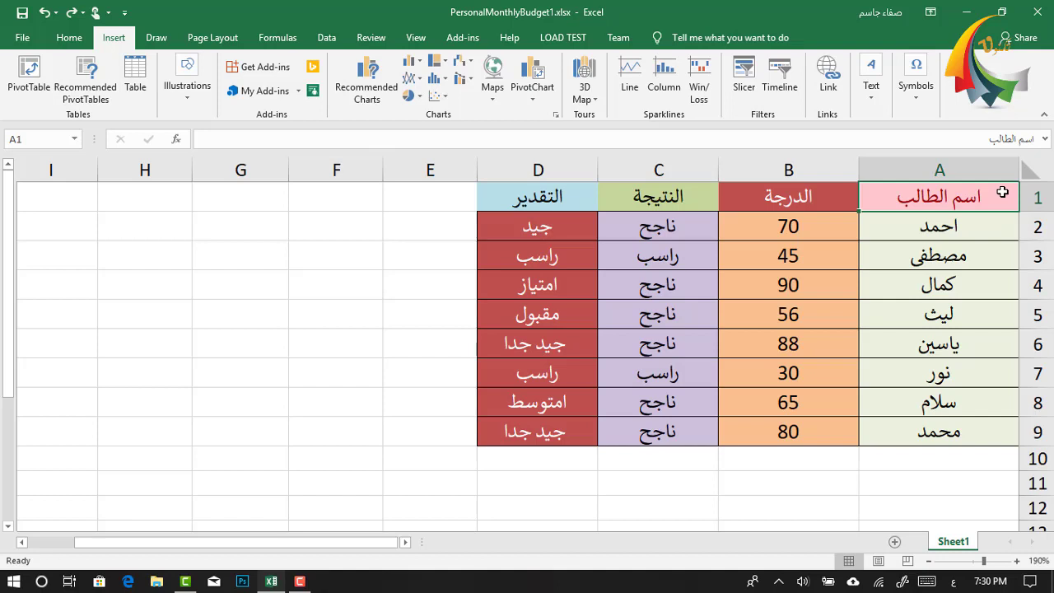
mouse_move(1001, 192)
mouse_down()
mouse_move(717, 305)
mouse_move(480, 443)
mouse_up()
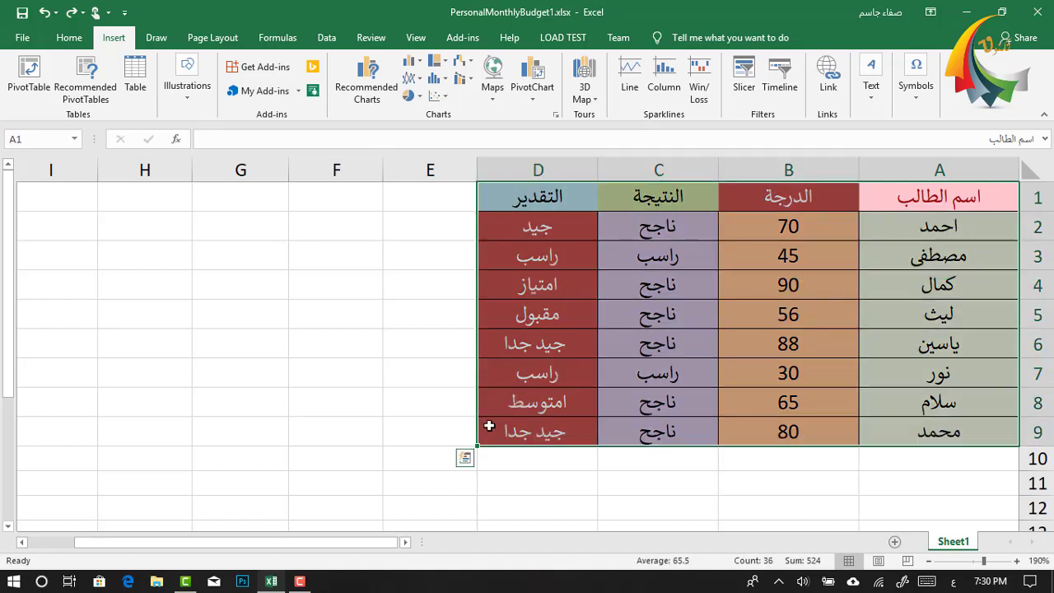
- Insert a PivotTable from Sheet1!$A$1:$D$9 onto a new worksheet
click(35, 104)
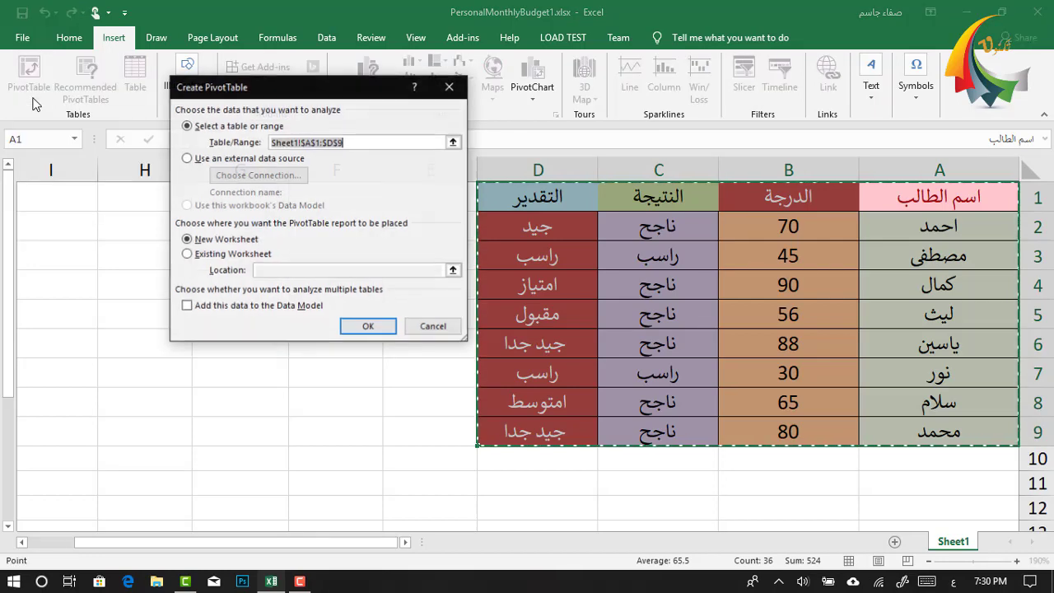
drag(444, 141, 510, 159)
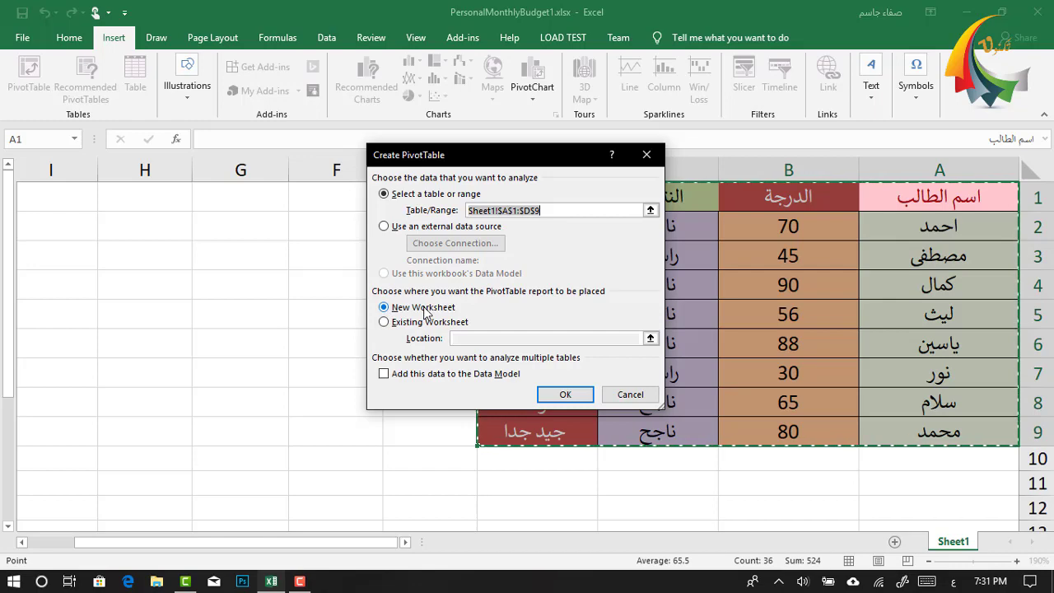
click(562, 395)
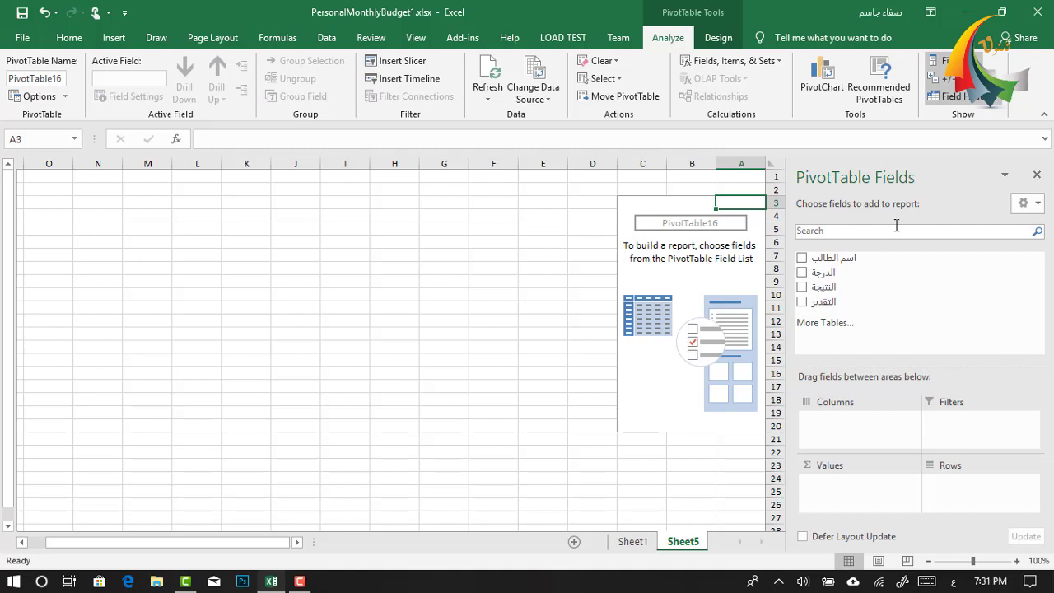
- Add the fields اسم الطالب, الدرجة, النتيجة and التقدير to the PivotTable
click(802, 258)
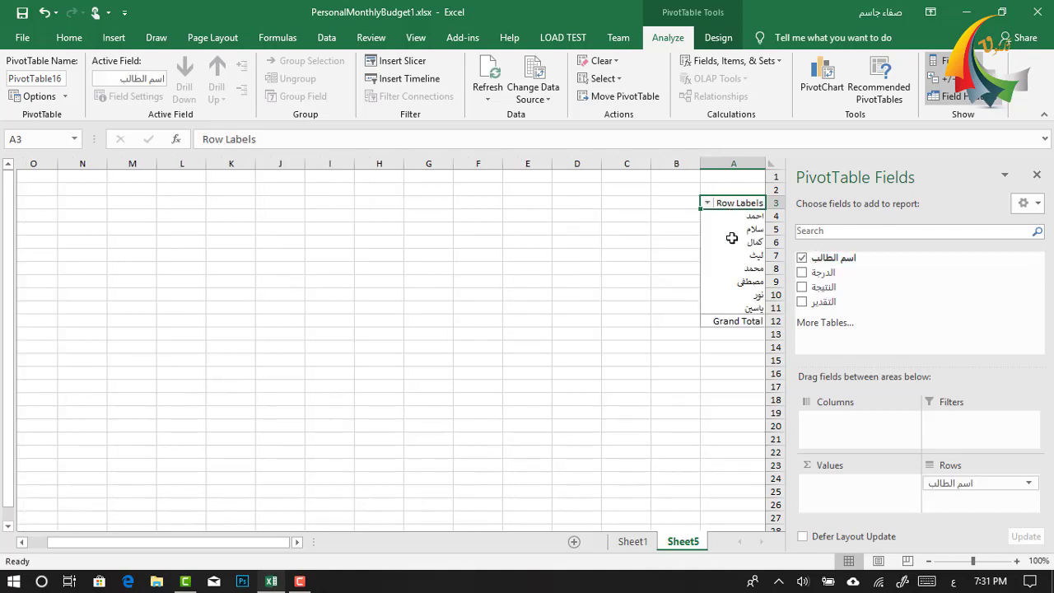
click(803, 272)
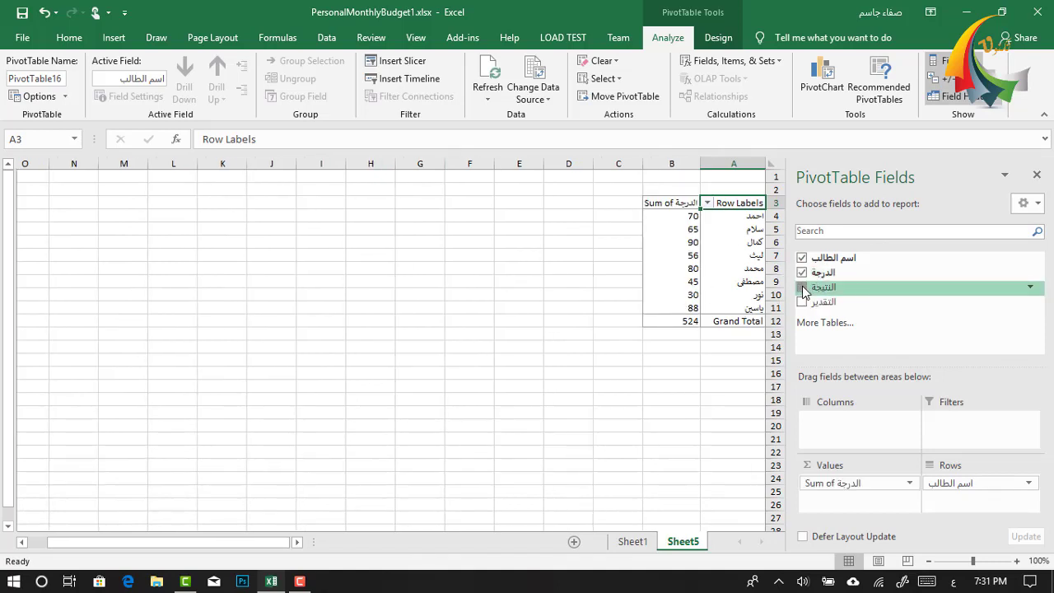
click(802, 287)
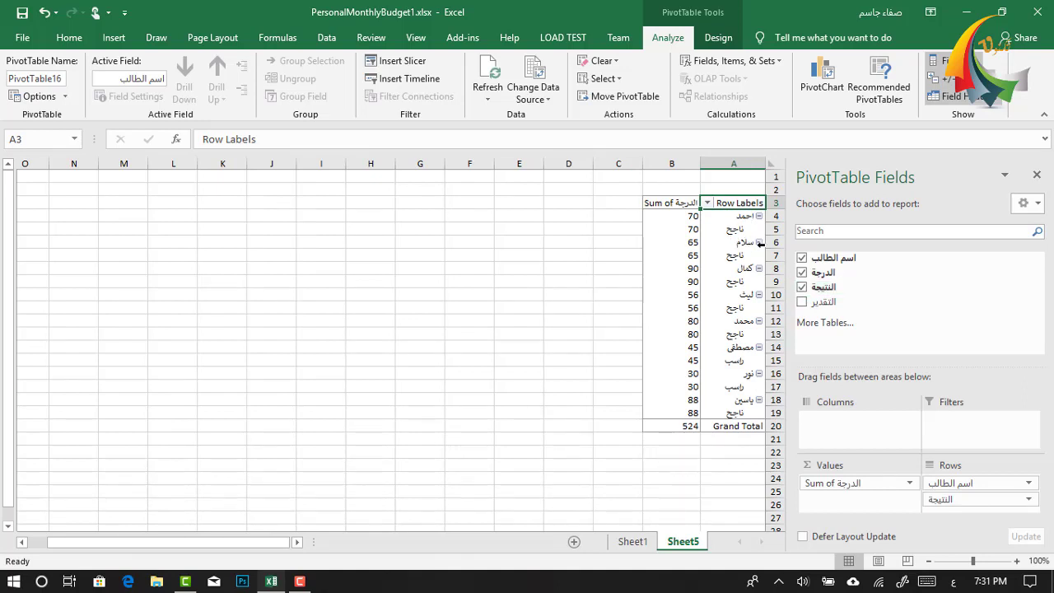
click(802, 301)
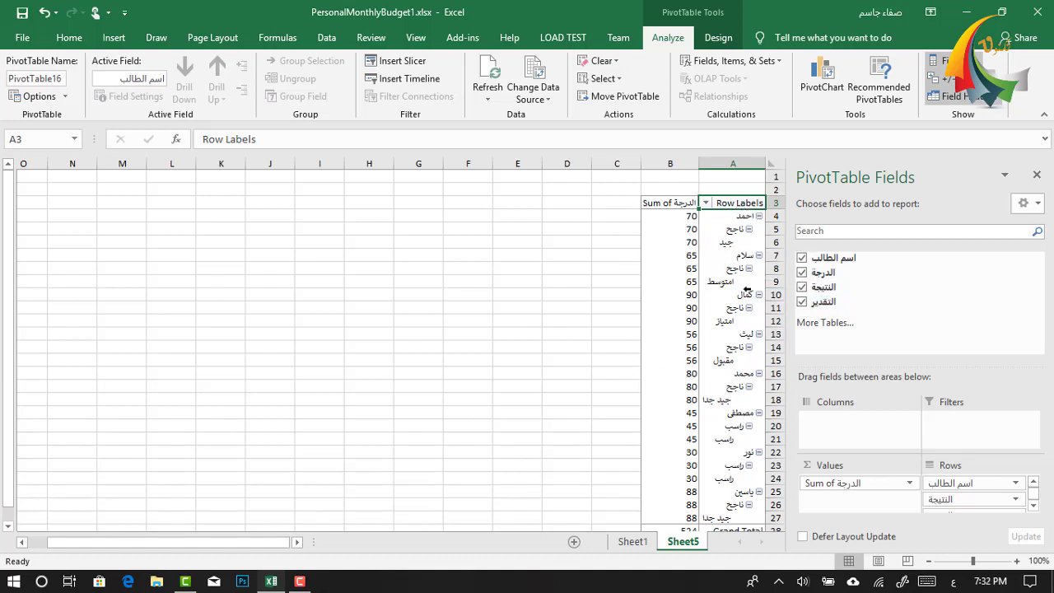
mouse_move(736, 269)
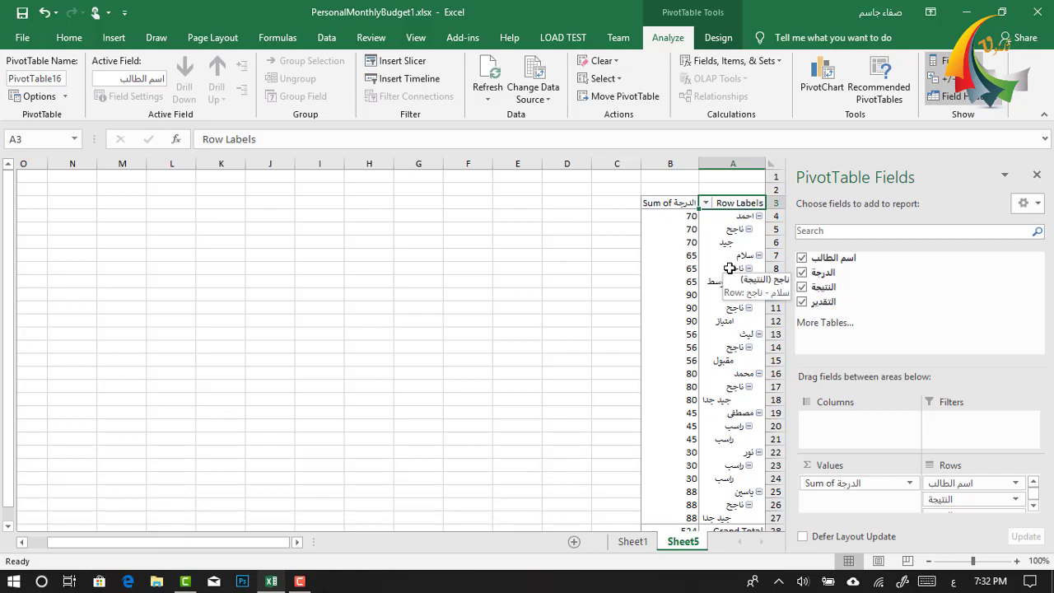
click(821, 93)
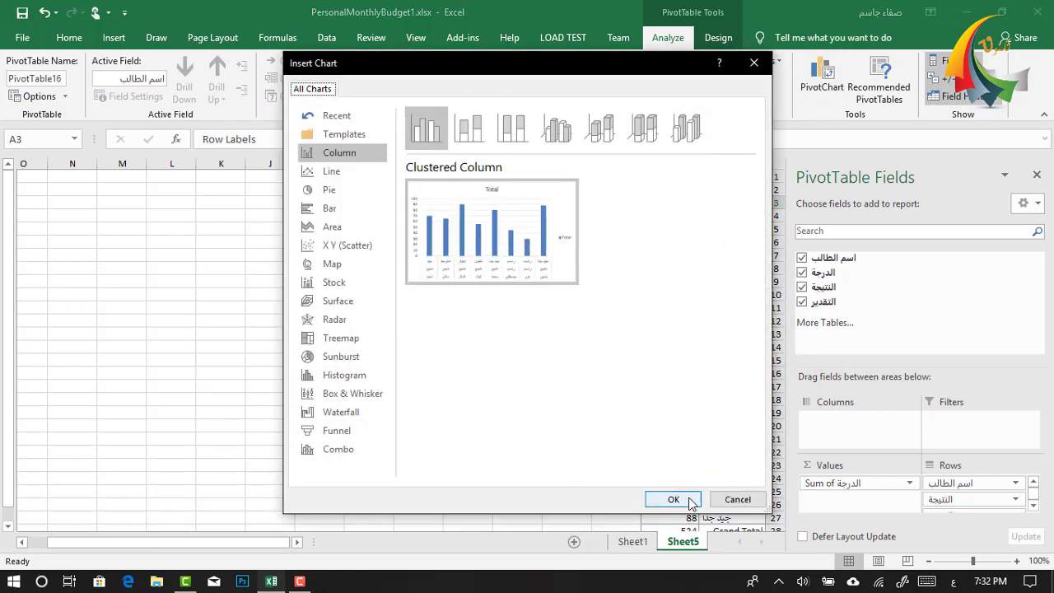
click(673, 499)
mouse_move(501, 275)
mouse_down()
mouse_move(476, 234)
mouse_move(535, 247)
mouse_up()
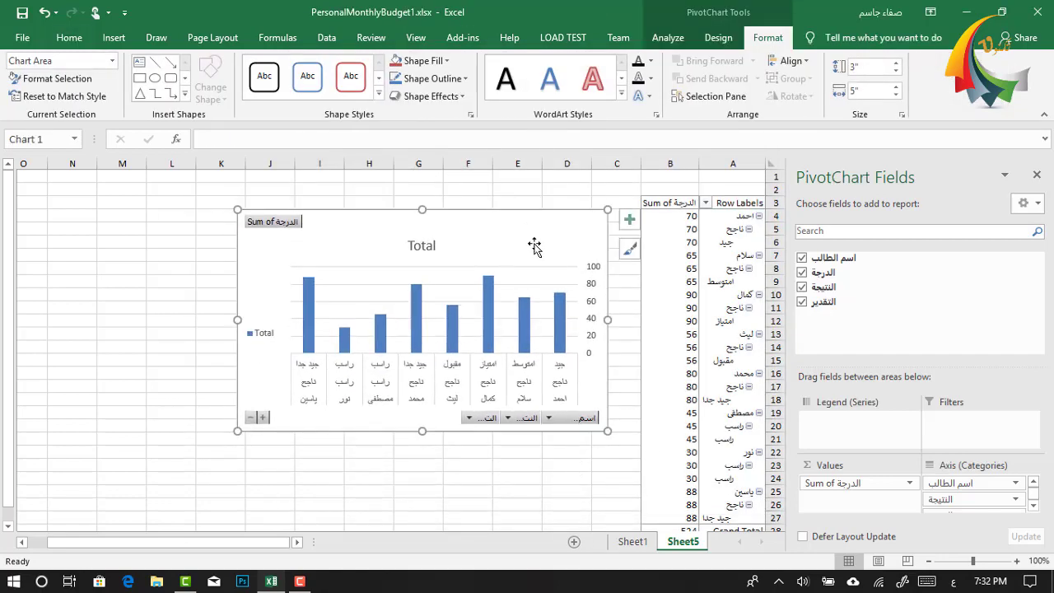
key(Delete)
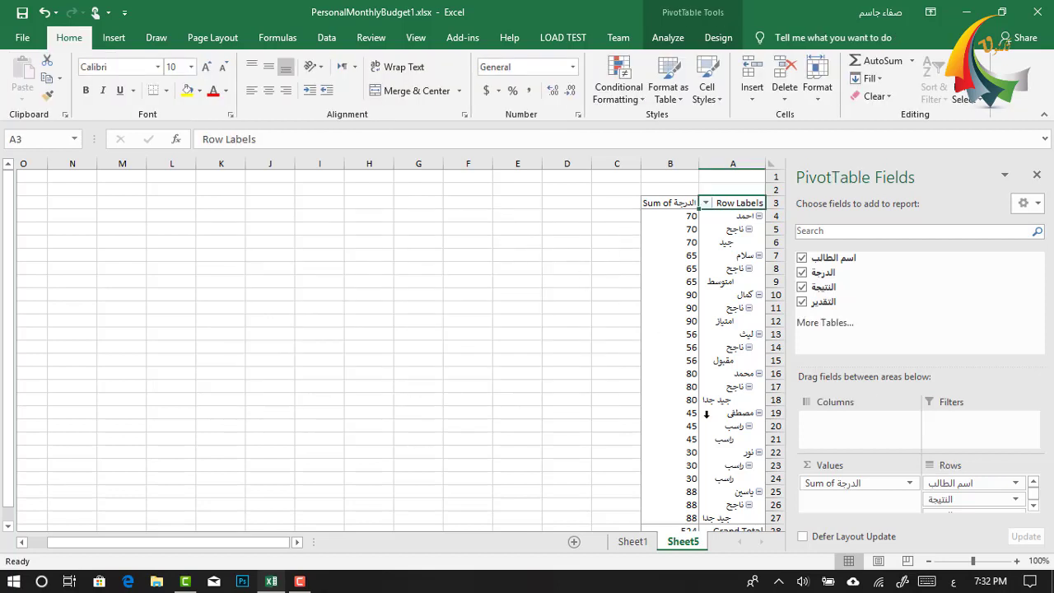
- Delete Sheet5 and its PivotTable, leaving only Sheet1
right_click(684, 543)
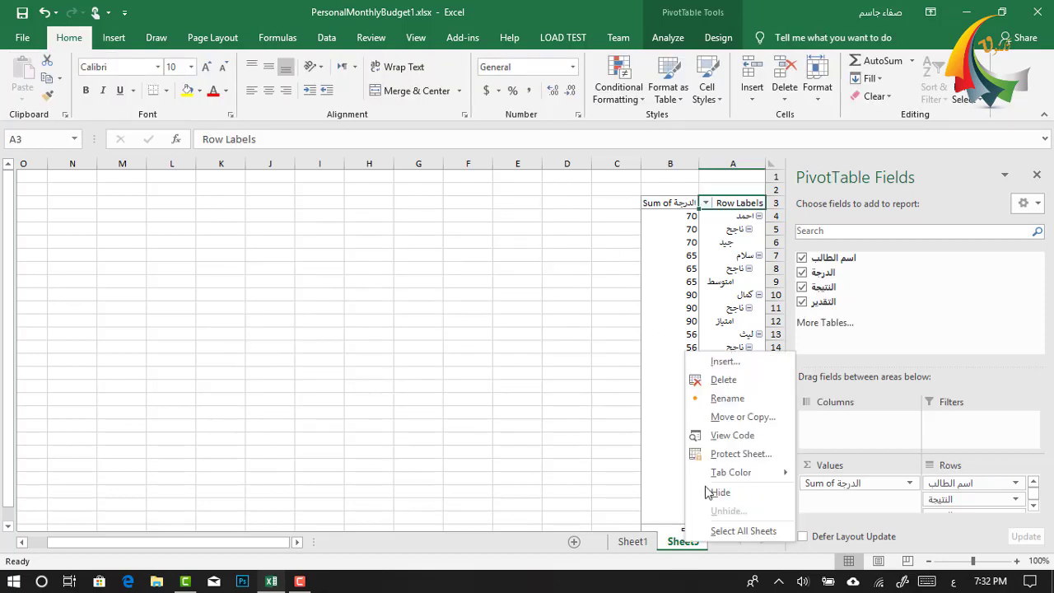
click(738, 380)
click(509, 336)
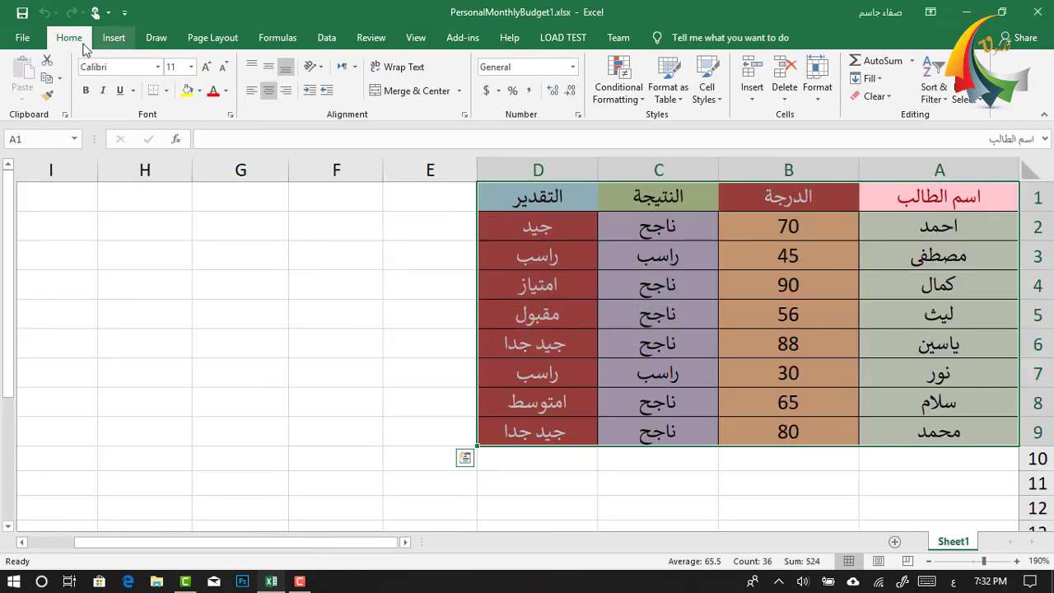
click(113, 38)
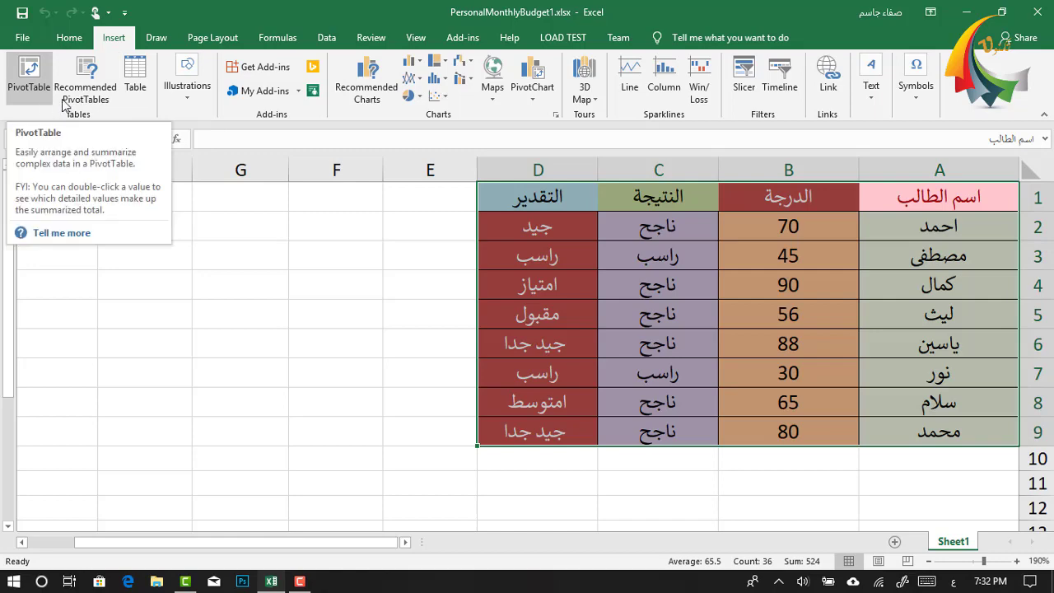
- Create the recommended PivotTable counting اسم الطالب by النتيجة on a new sheet
click(74, 104)
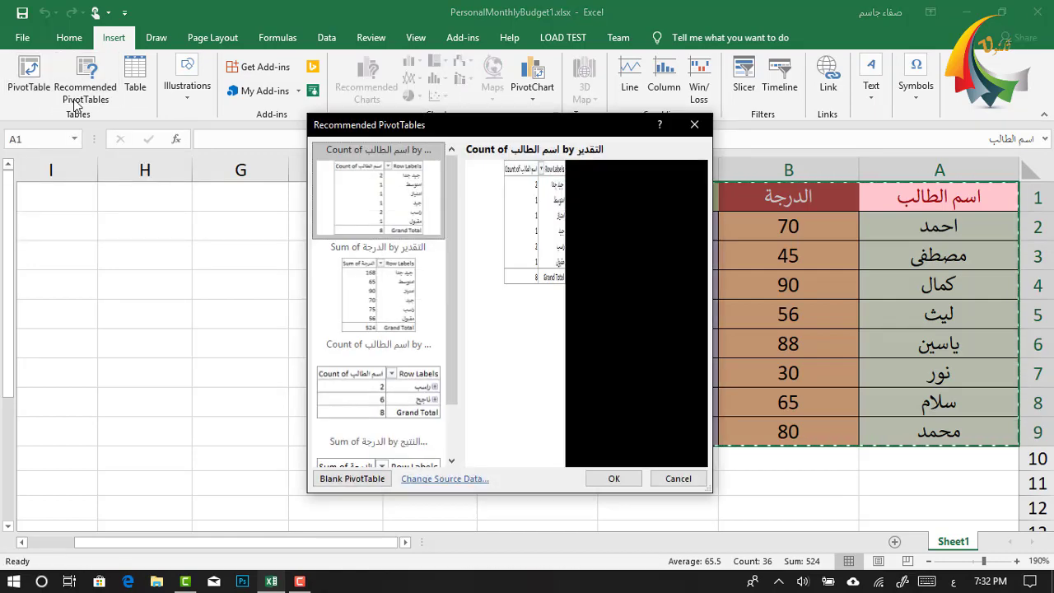
click(415, 299)
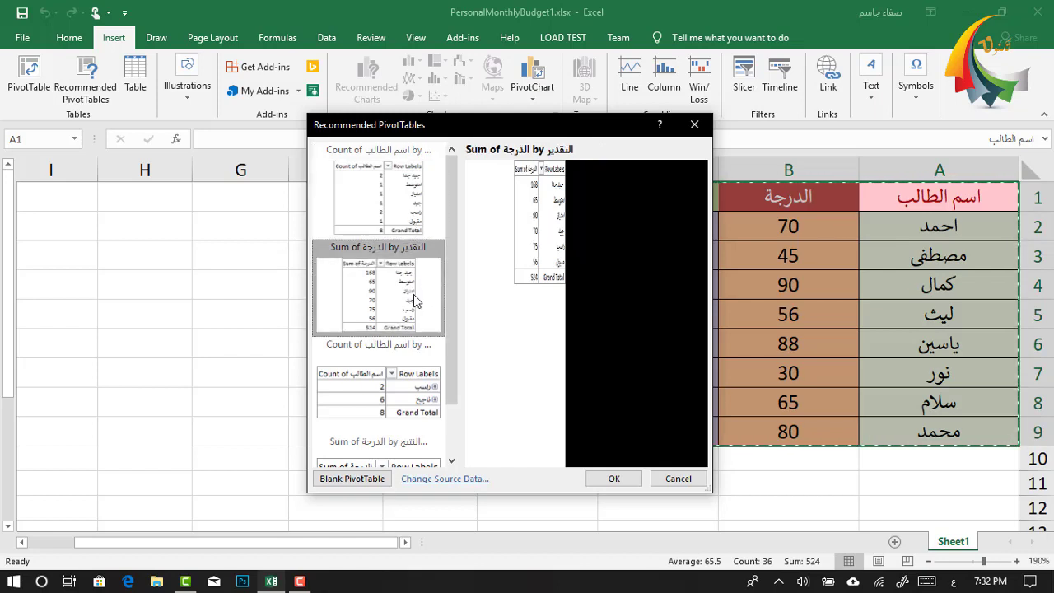
scroll(456, 308, down, 2)
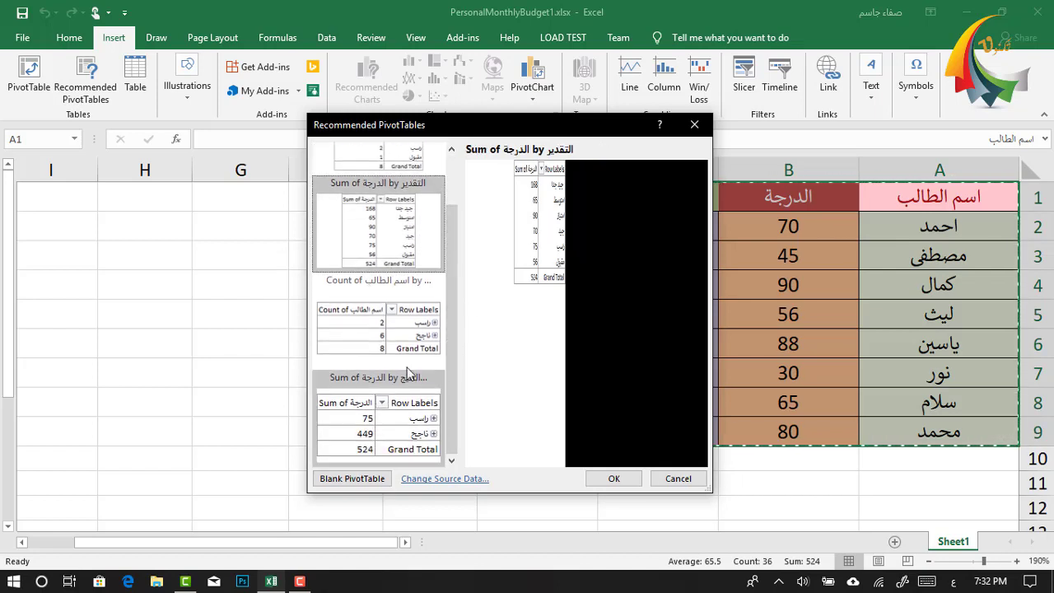
click(408, 362)
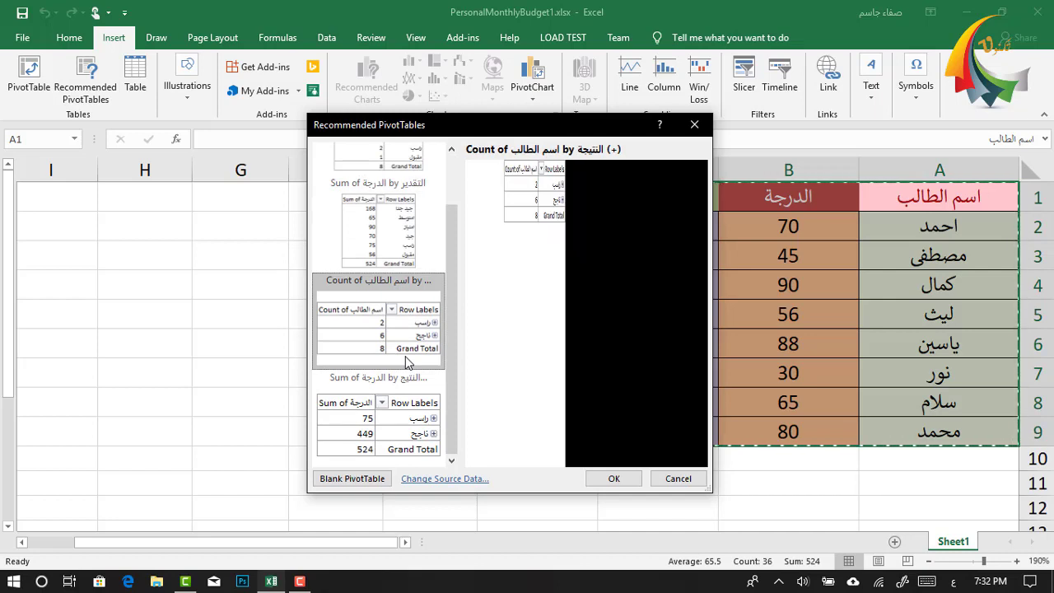
click(405, 316)
click(614, 479)
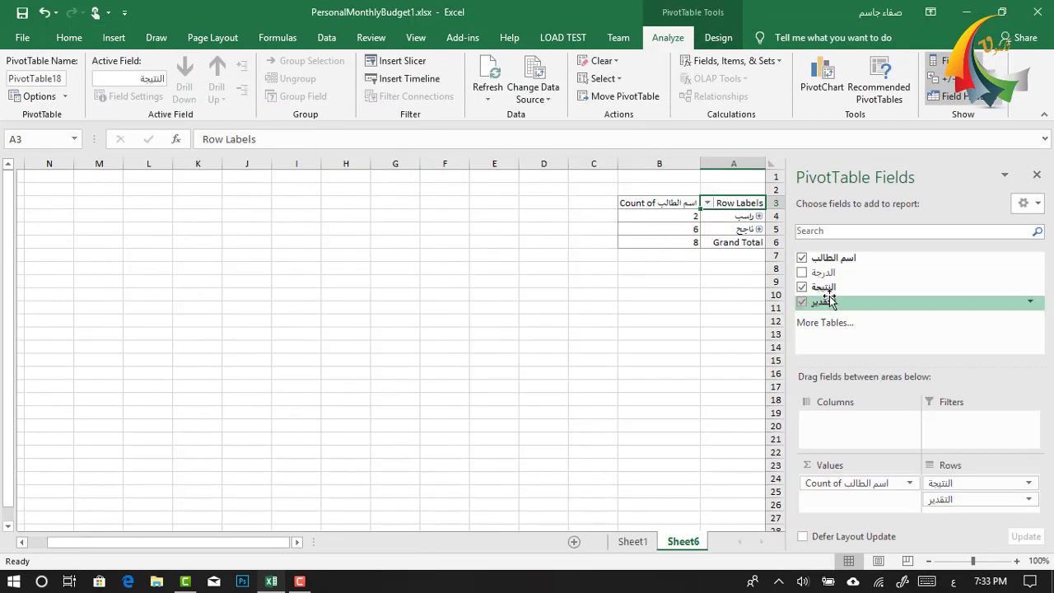
- Add الدرجة to the recommended pivot, then delete Sheet6 with its PivotTable
click(802, 273)
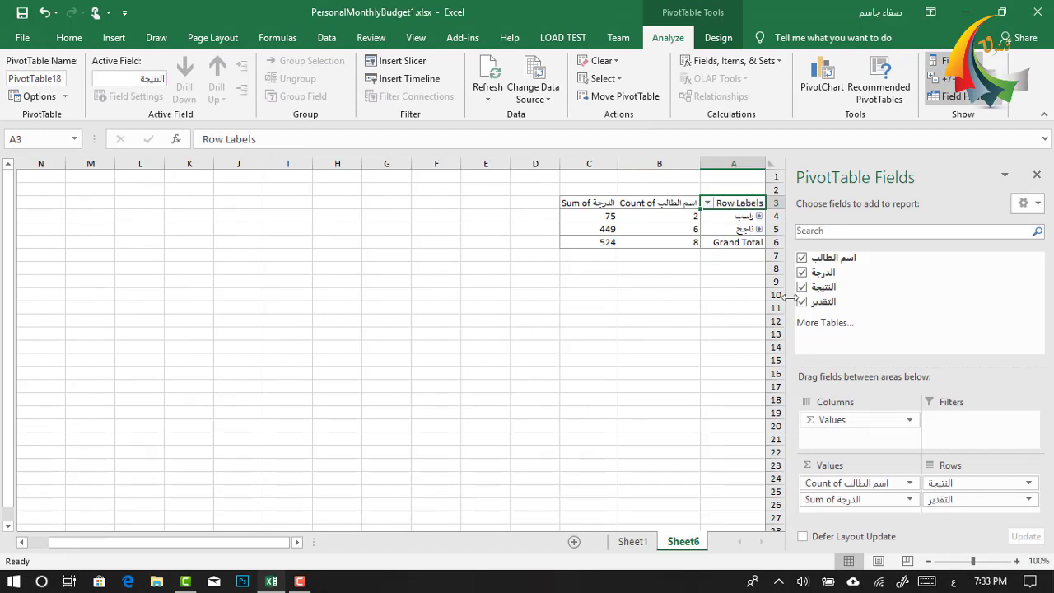
right_click(696, 543)
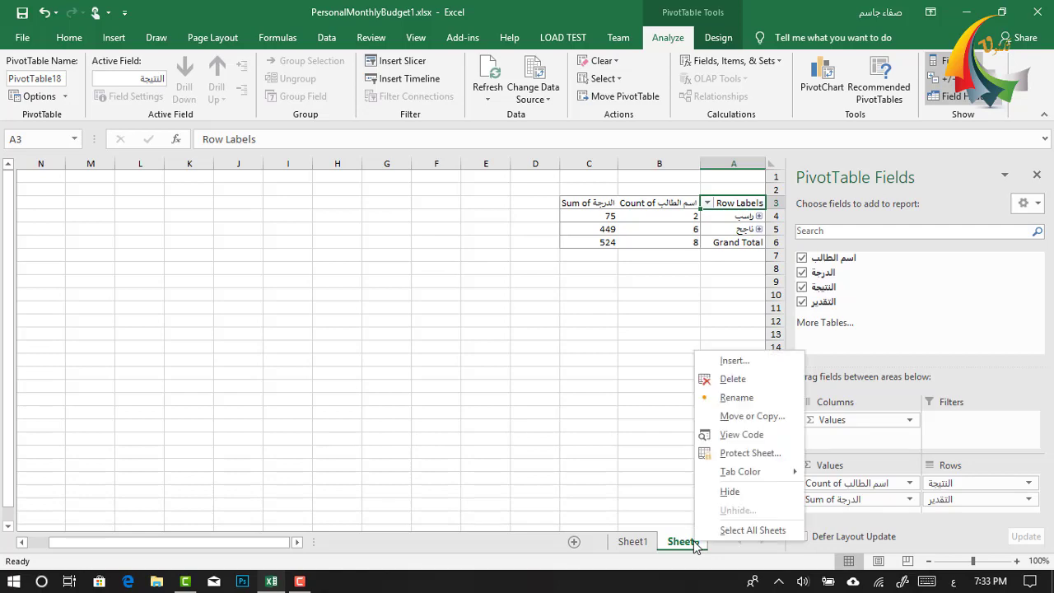
click(733, 379)
click(501, 336)
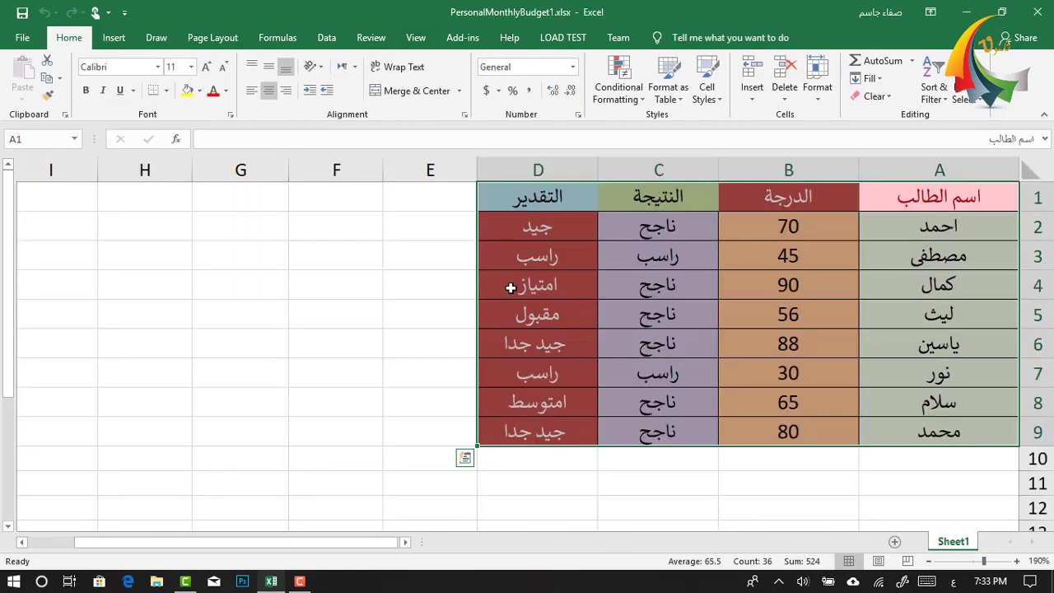
click(114, 37)
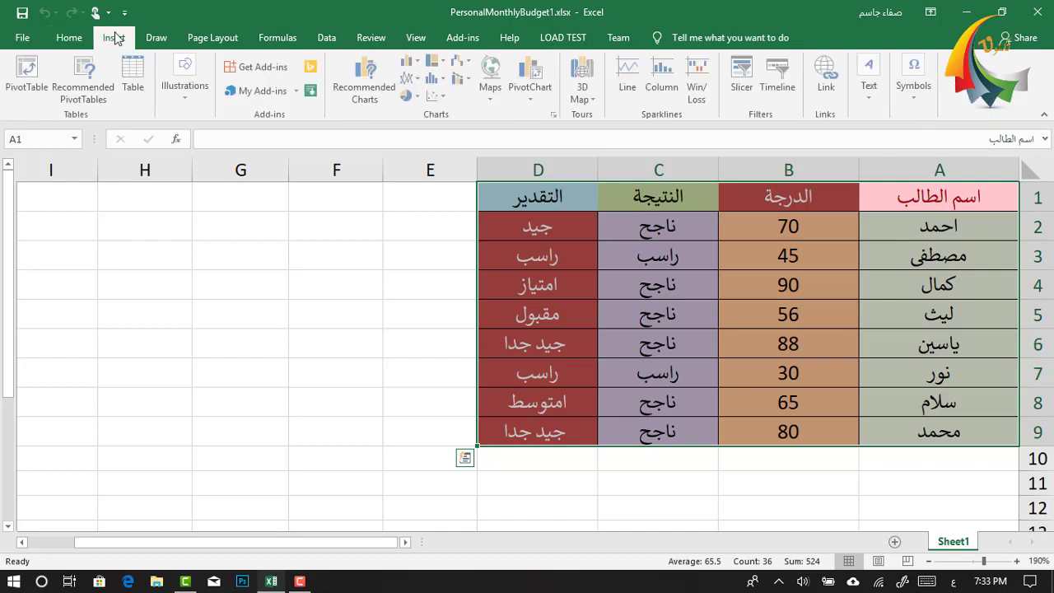